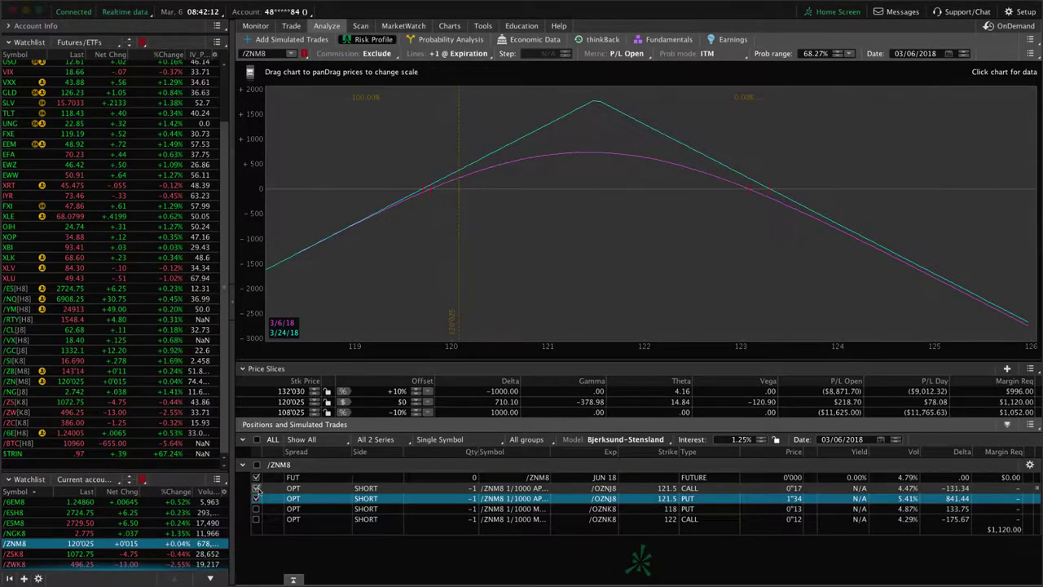
- Plot only the short May 118 put and 122 call in the /ZNM8 risk profile, and check the days to expiration in the option chain
click(256, 488)
click(256, 498)
click(256, 509)
click(256, 519)
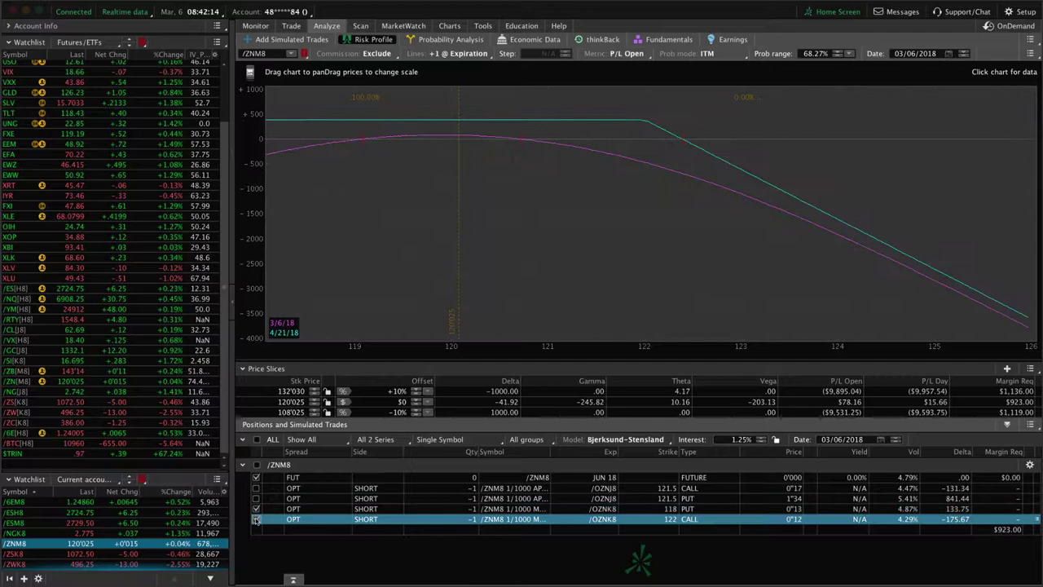
drag(478, 319, 641, 252)
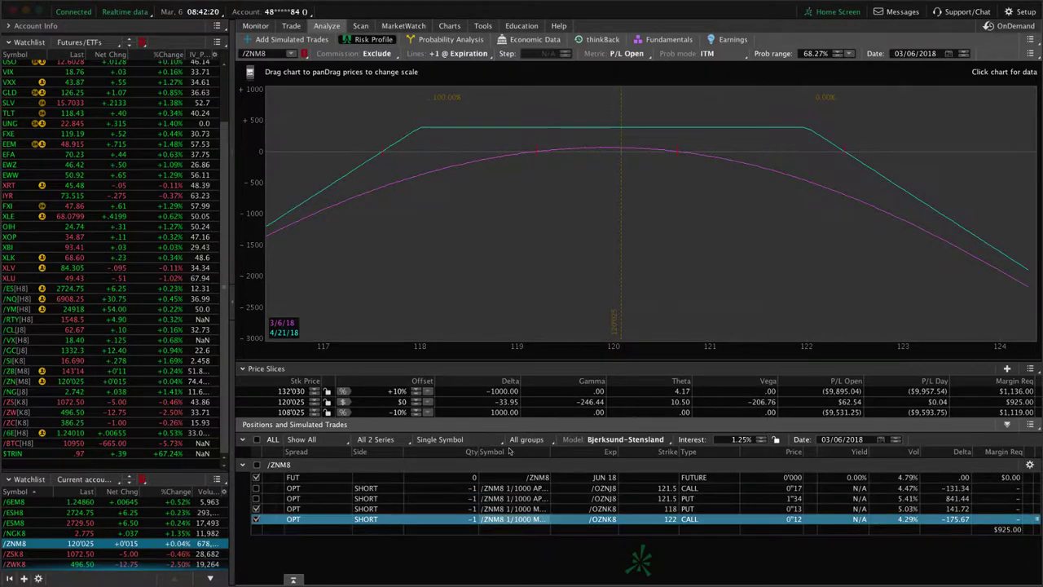
click(290, 25)
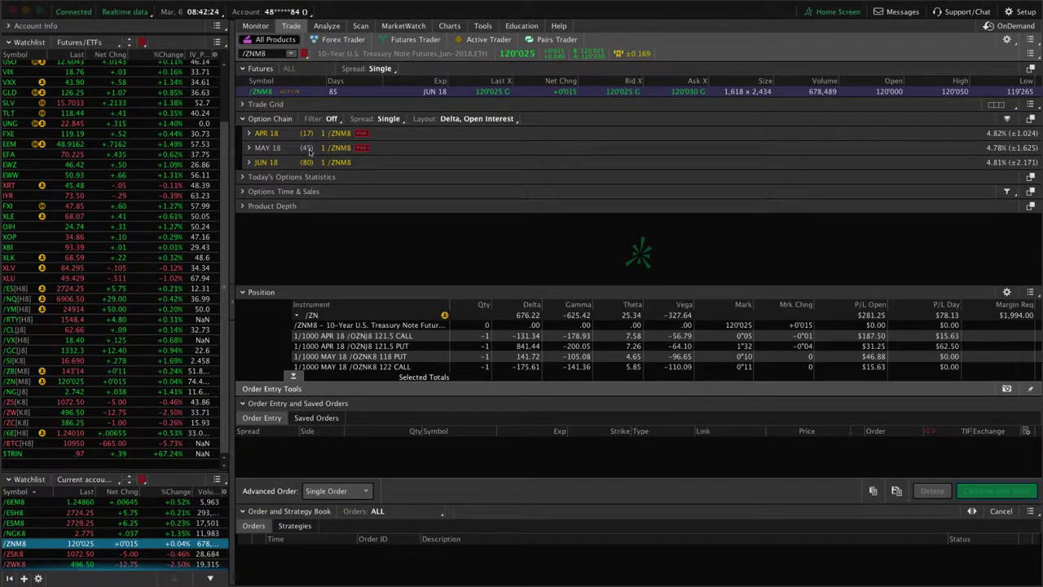
click(324, 26)
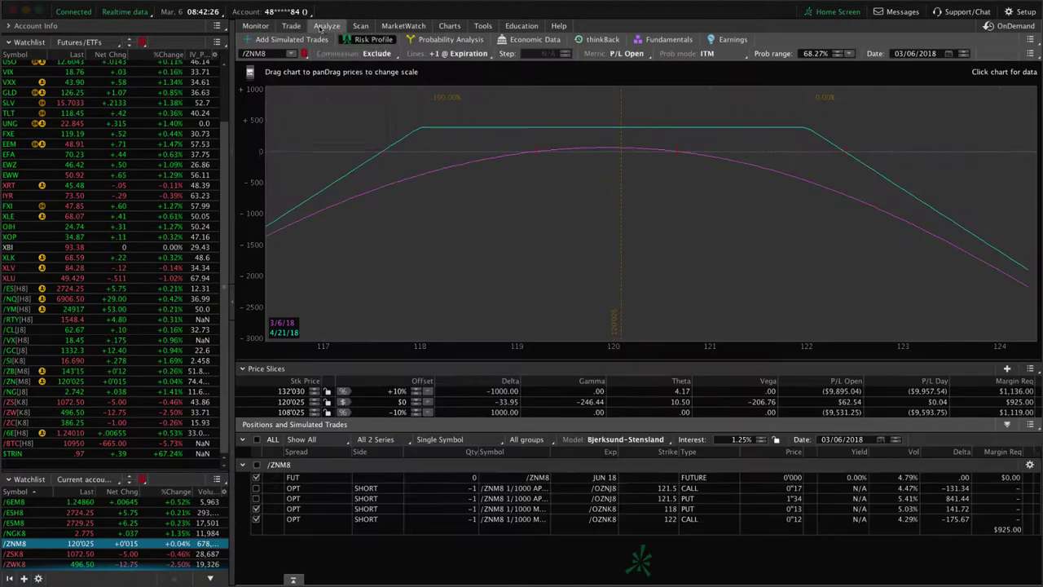
- Switch the /ZNM8 risk profile back to only the short April 121.5 call and put, and check their expiration in the option chain
click(256, 520)
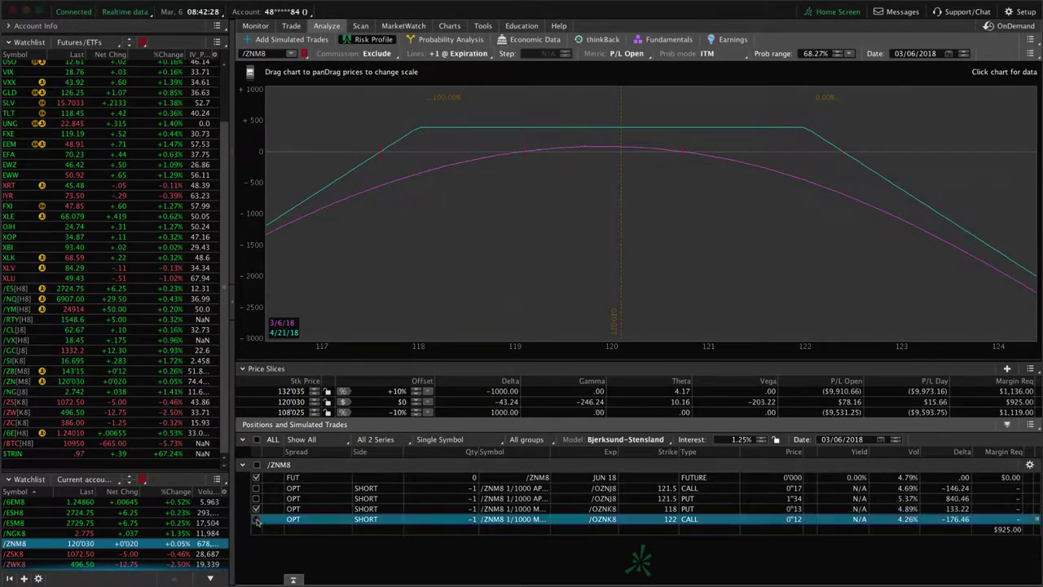
click(256, 509)
click(256, 498)
click(256, 487)
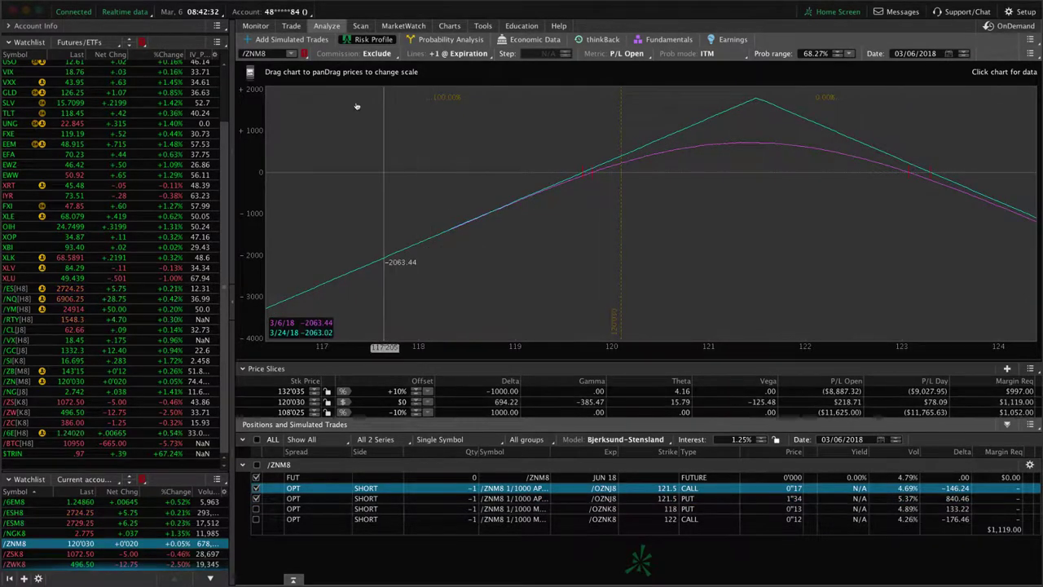
click(291, 25)
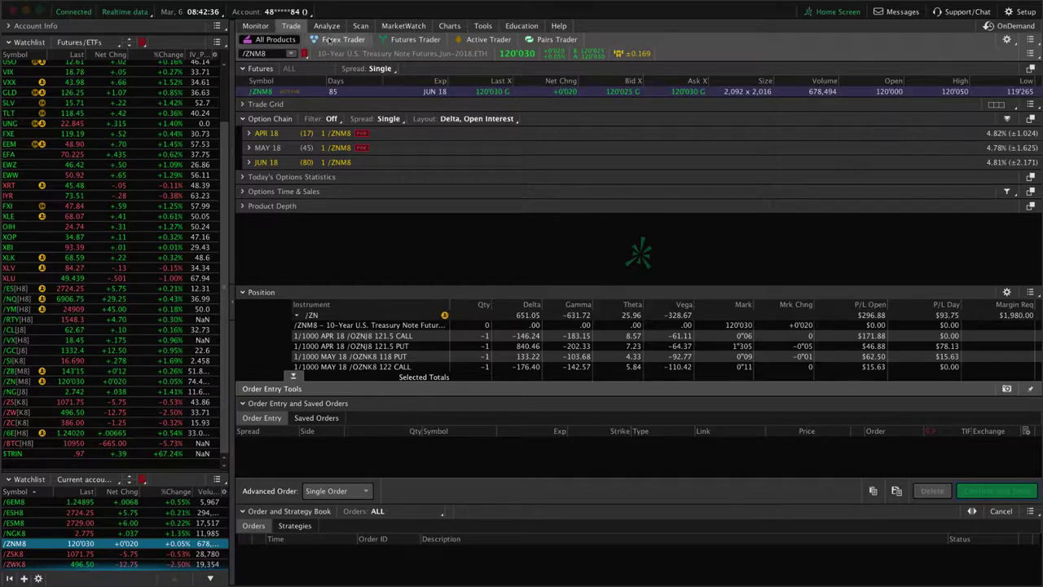
click(326, 25)
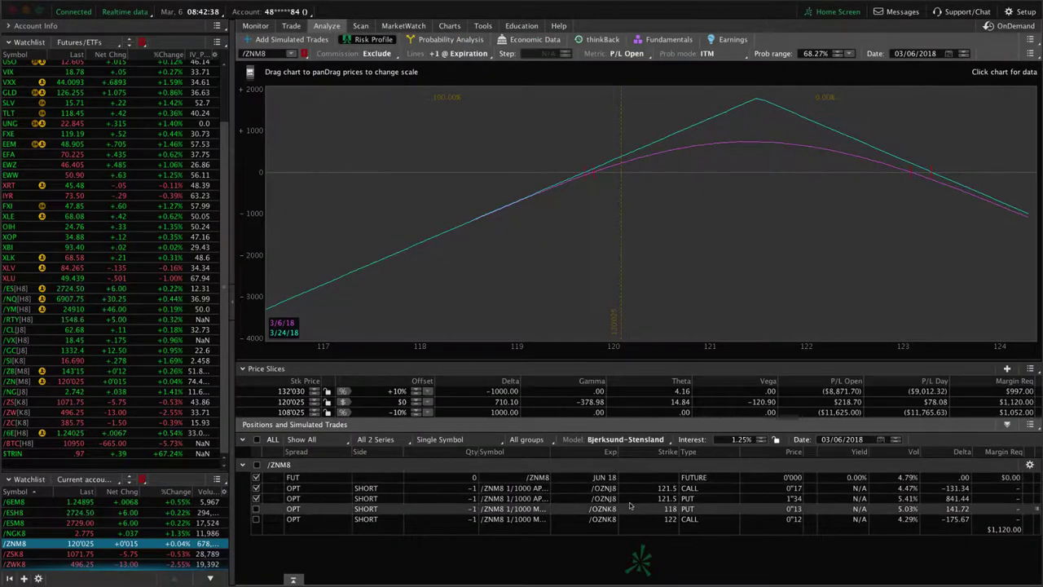
drag(713, 280, 579, 288)
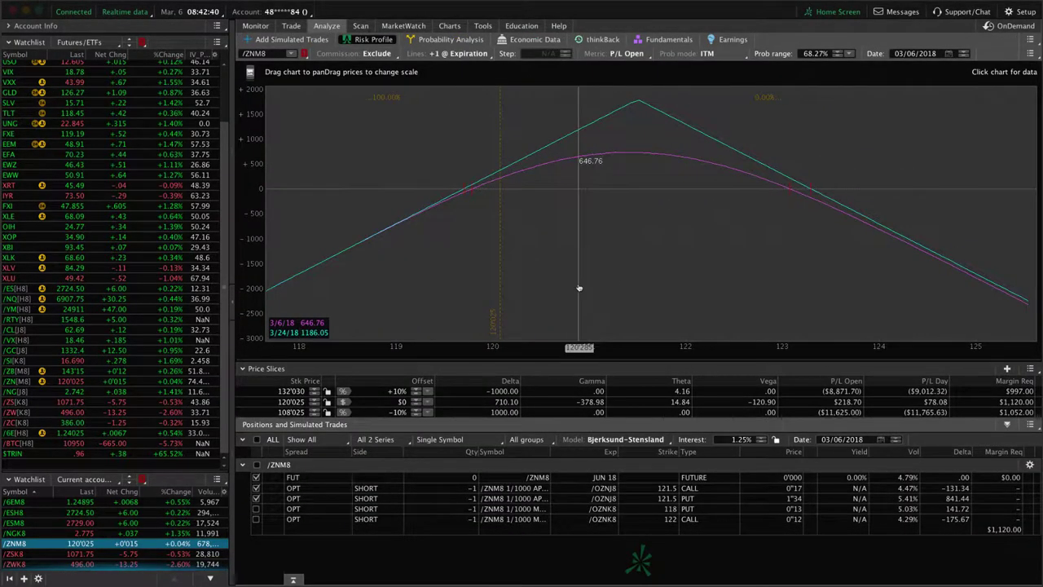
- Examine the /ZNM8 daily price chart, comparing it with the April straddle's risk profile and the available option expirations
click(454, 28)
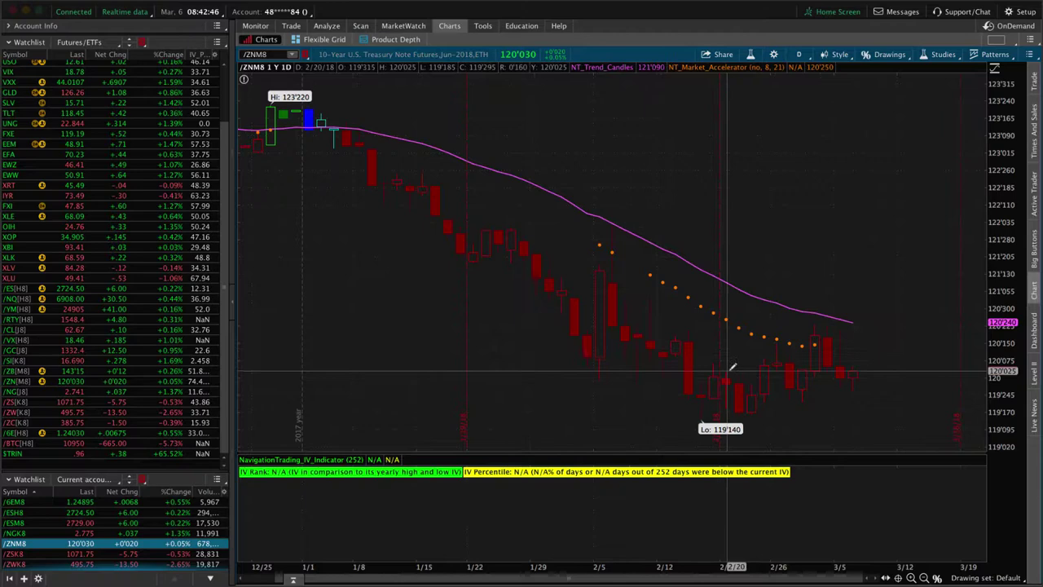
click(330, 27)
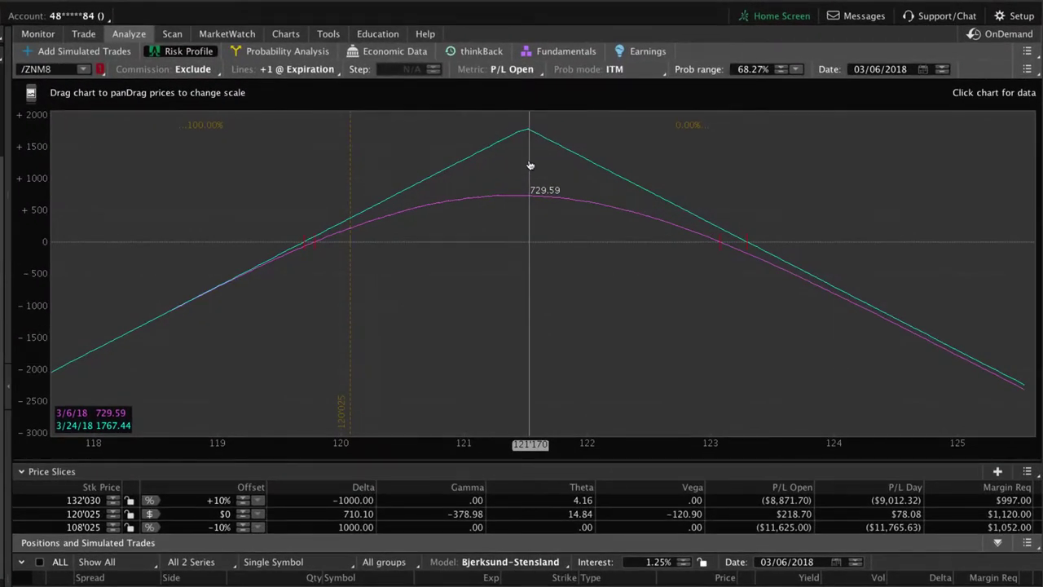
click(88, 36)
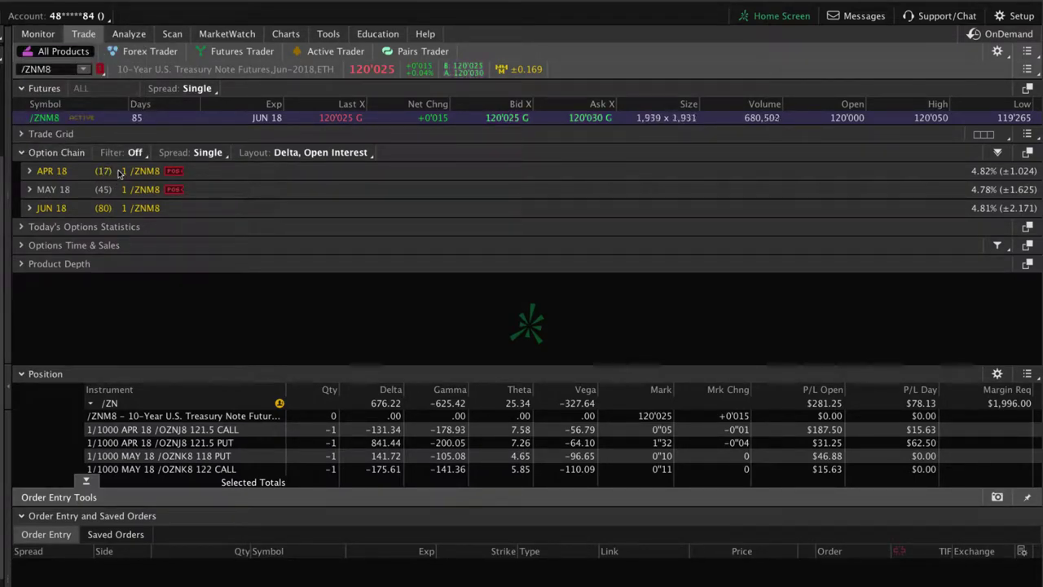
click(129, 35)
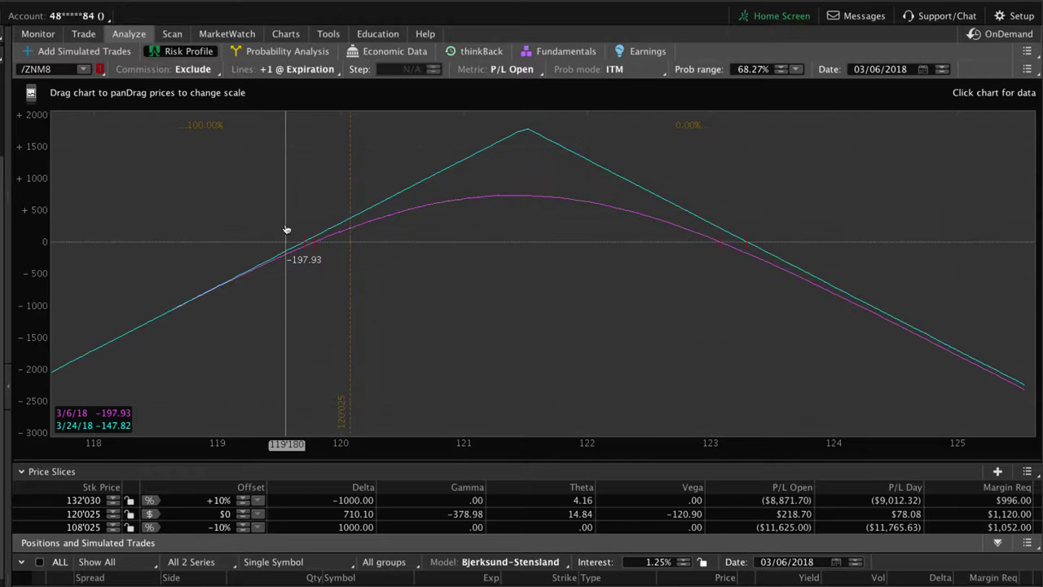
click(83, 33)
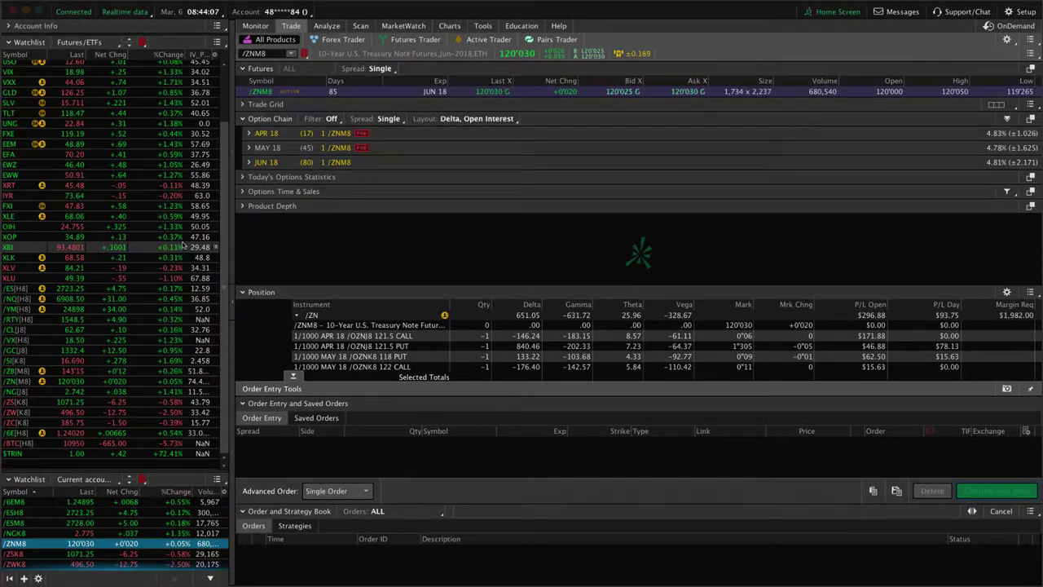
- Examine TLT's daily chart for its implied volatility rank and percentile, and return to the trading page
click(132, 115)
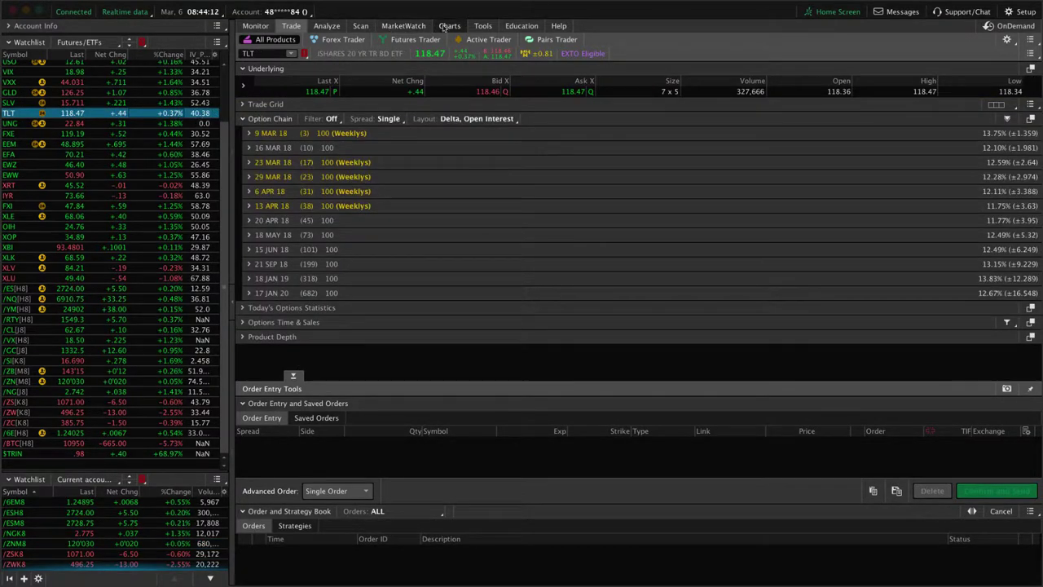
click(448, 26)
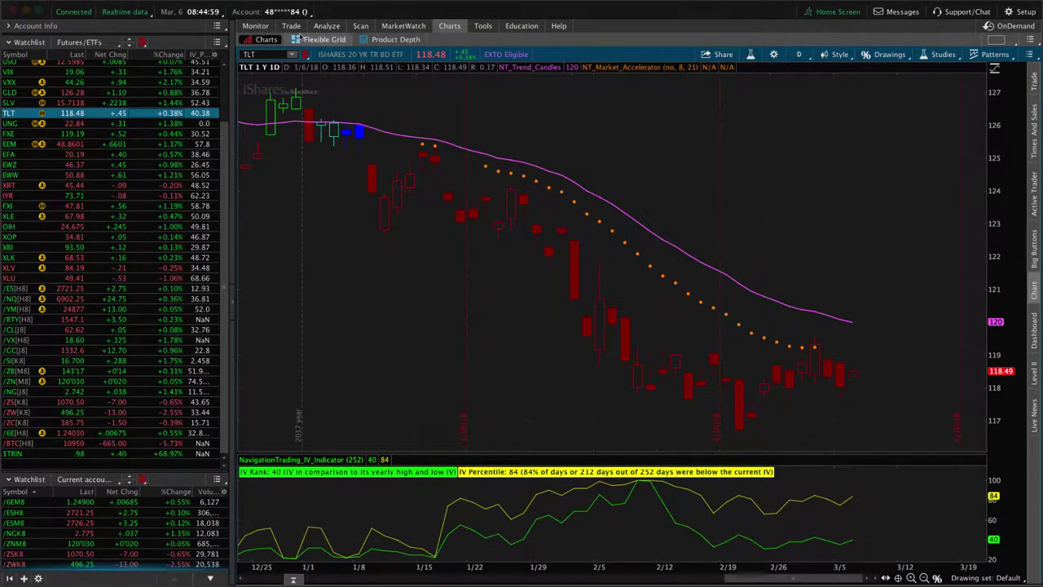
click(291, 27)
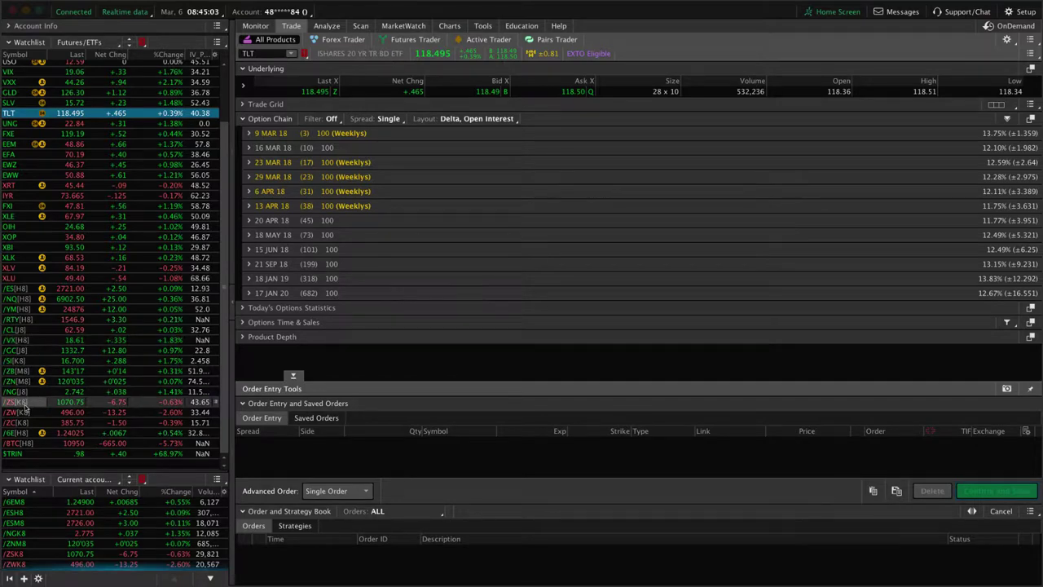
- Create and send a closing order in /ZN that buys back the short April 18 121.5 straddle at a 1"37 limit
click(18, 381)
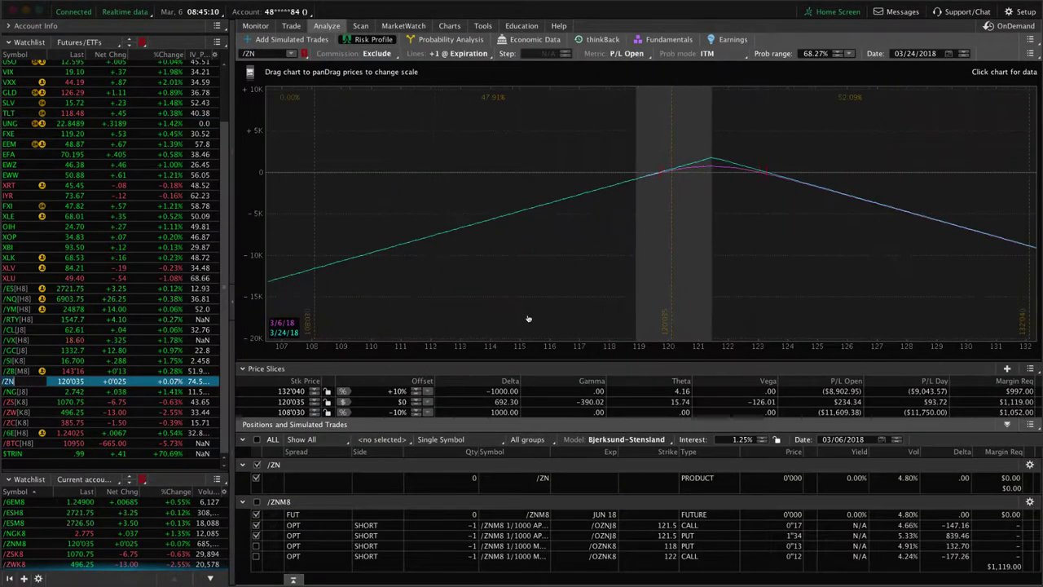
scroll(528, 319, up, 5)
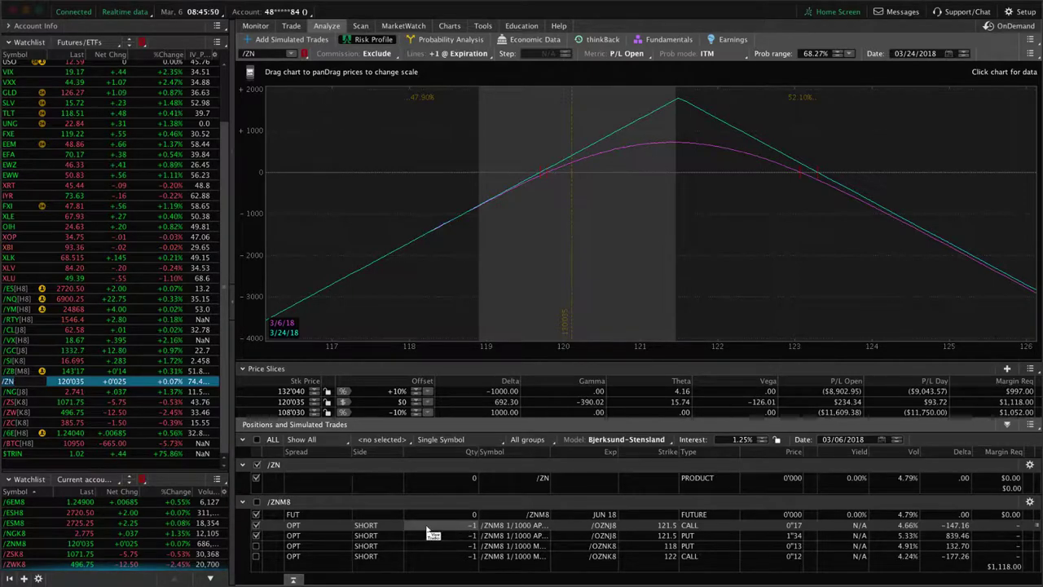
click(425, 527)
mouse_move(425, 530)
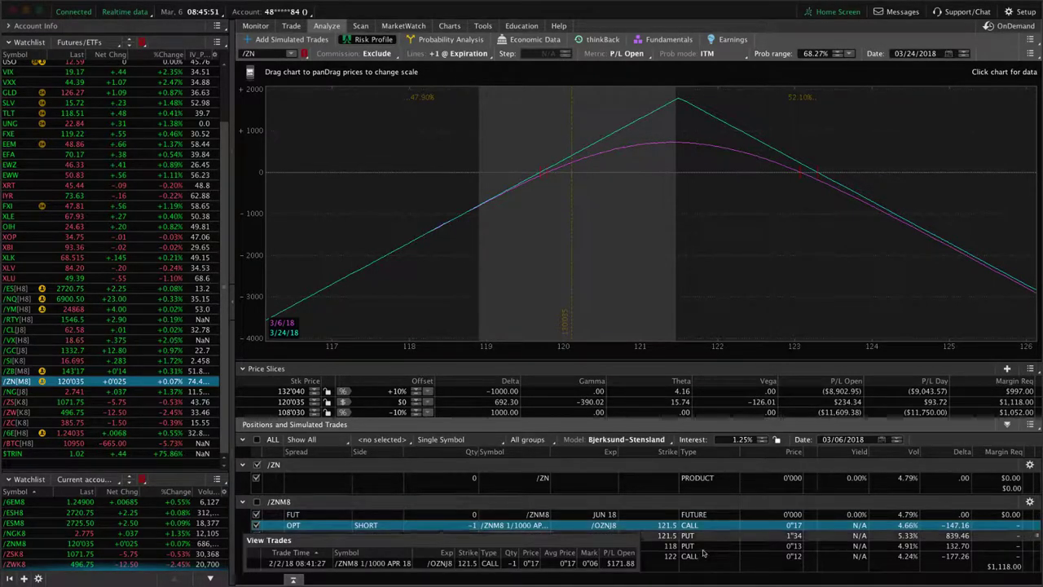
ctrl+click(514, 536)
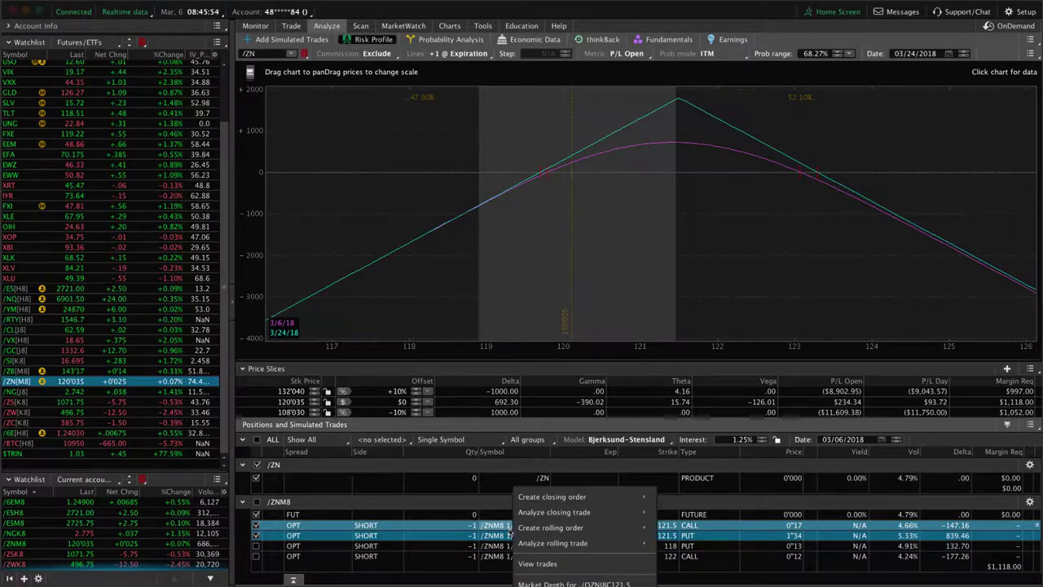
right_click(515, 535)
mouse_move(603, 497)
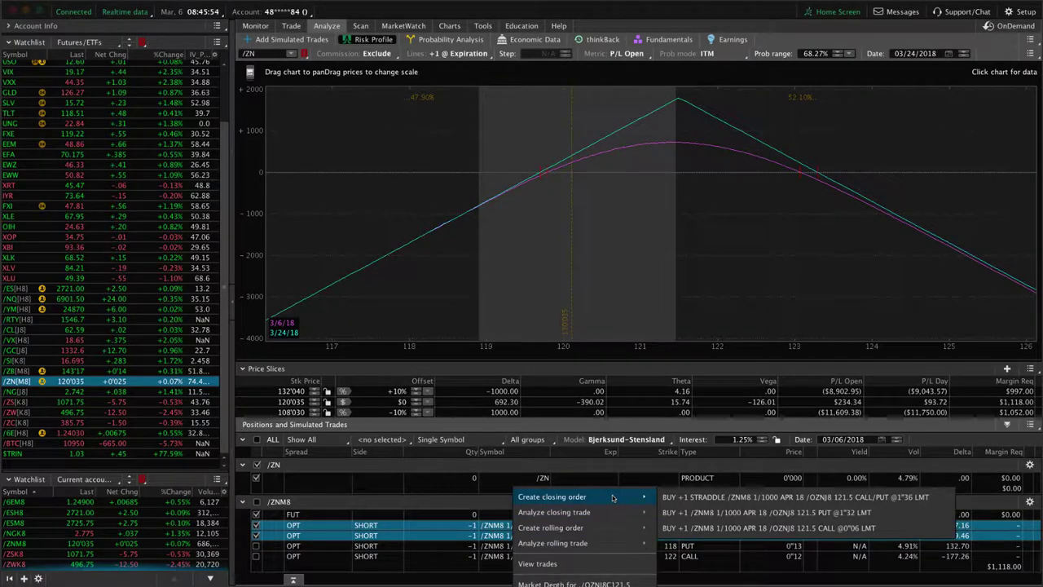
click(675, 500)
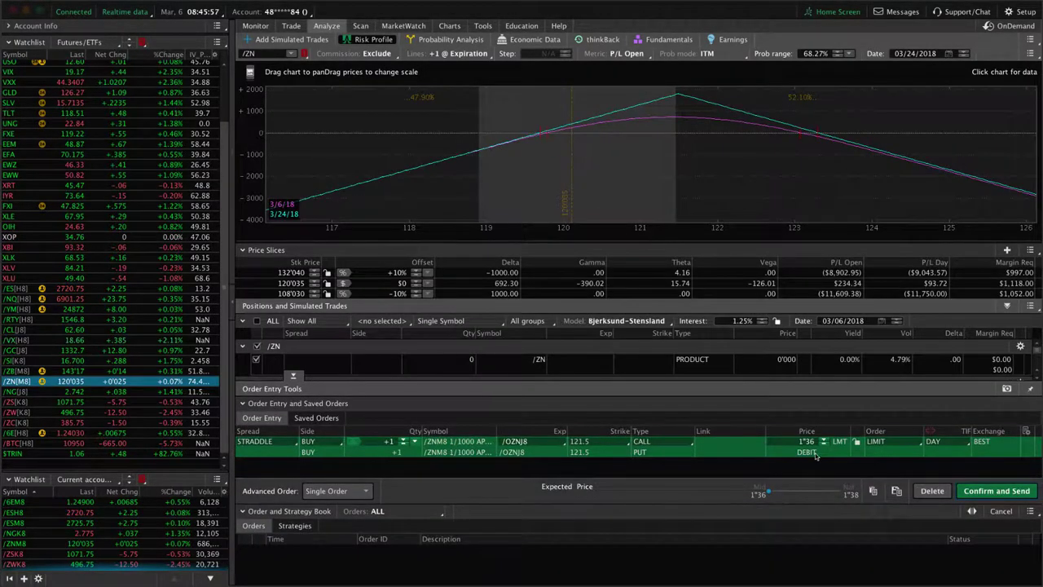
click(982, 490)
click(981, 489)
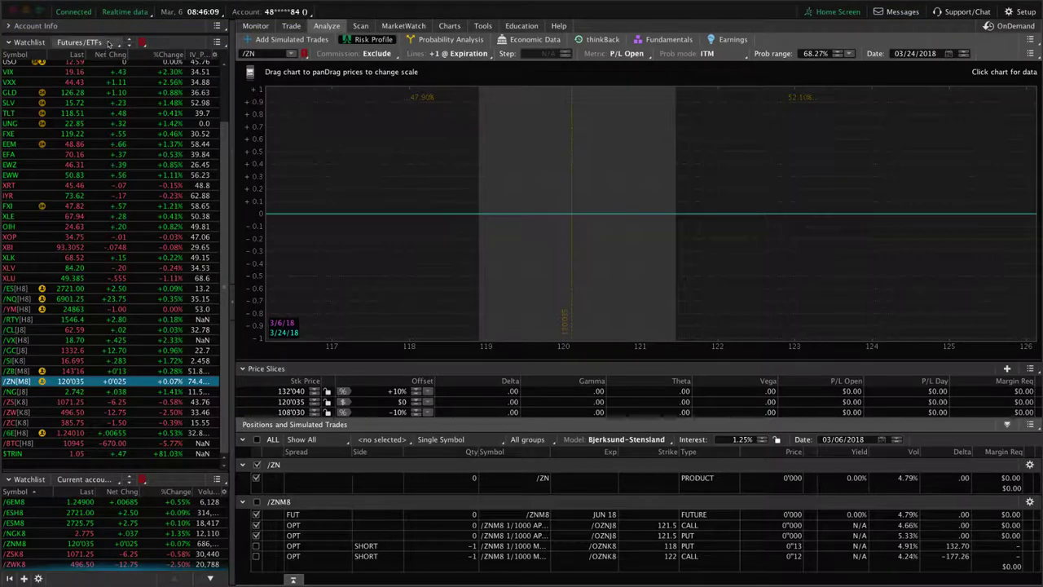
- Create an order to sell one /ZNM8 straddle at the 121.5 strike from the May 18 option chain
click(292, 26)
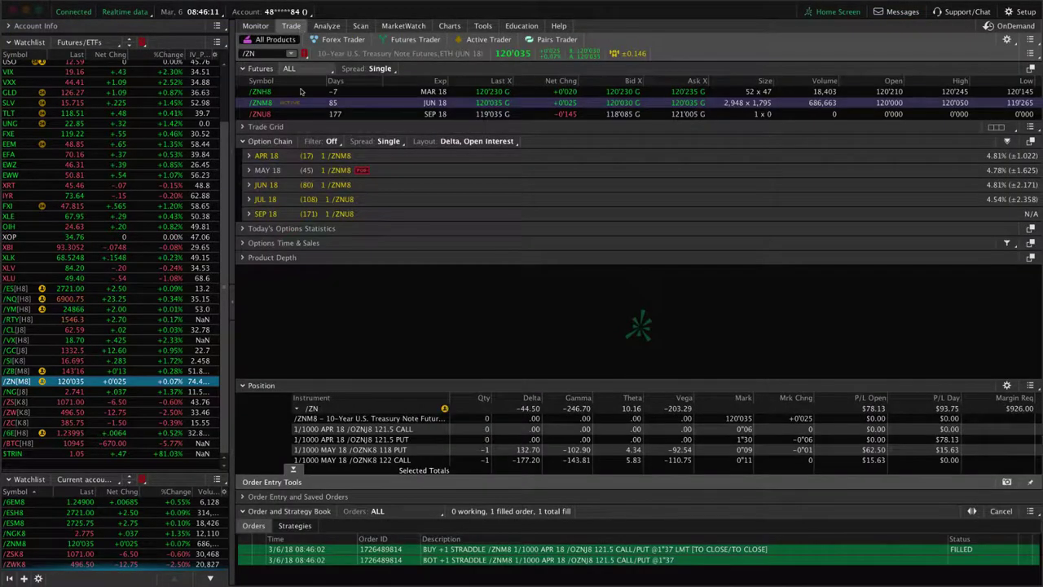
click(249, 170)
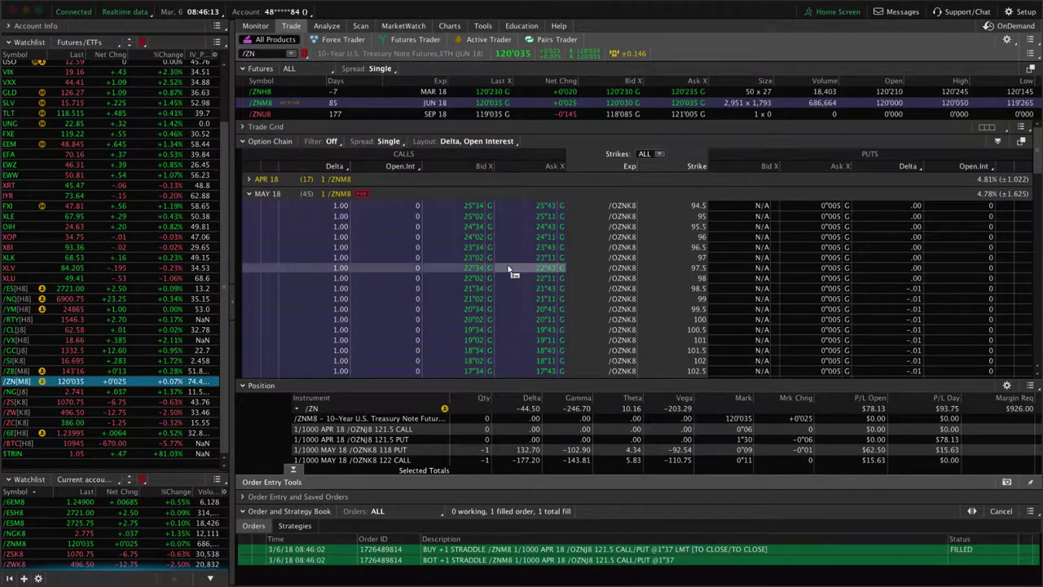
scroll(507, 269, down, 2)
scroll(507, 269, down, 3)
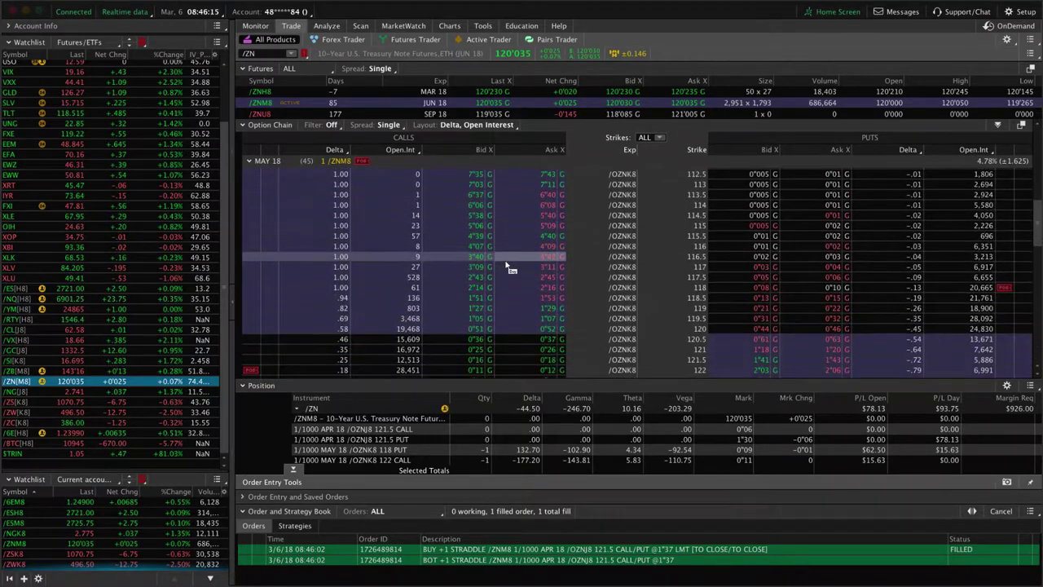
scroll(507, 266, down, 1)
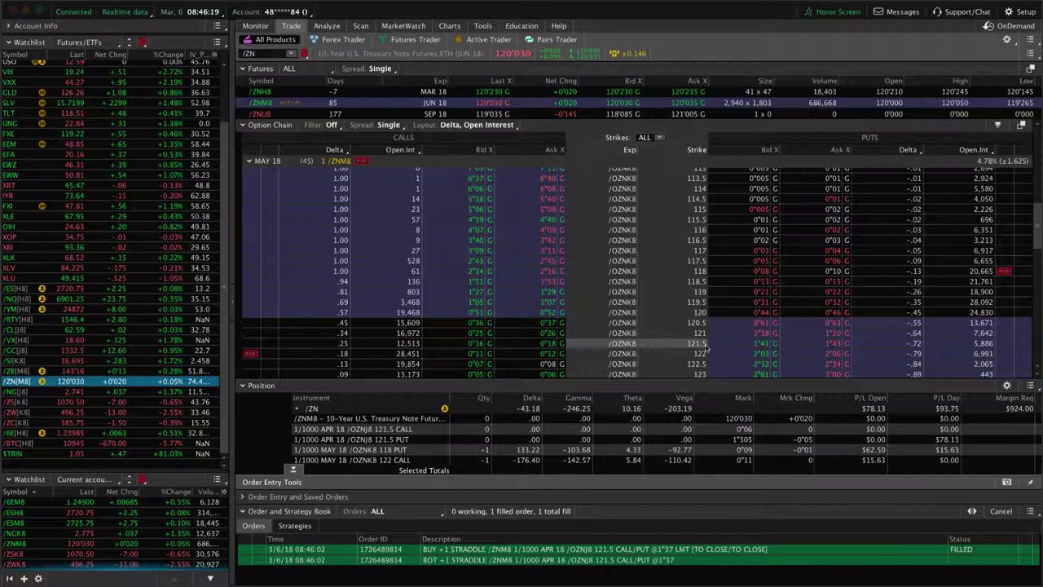
right_click(735, 350)
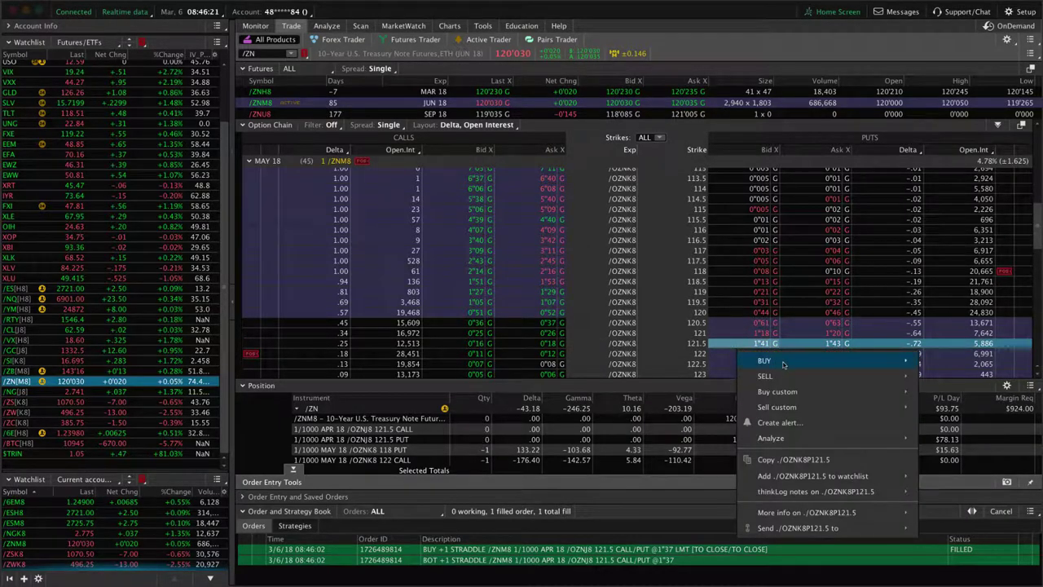
mouse_move(853, 377)
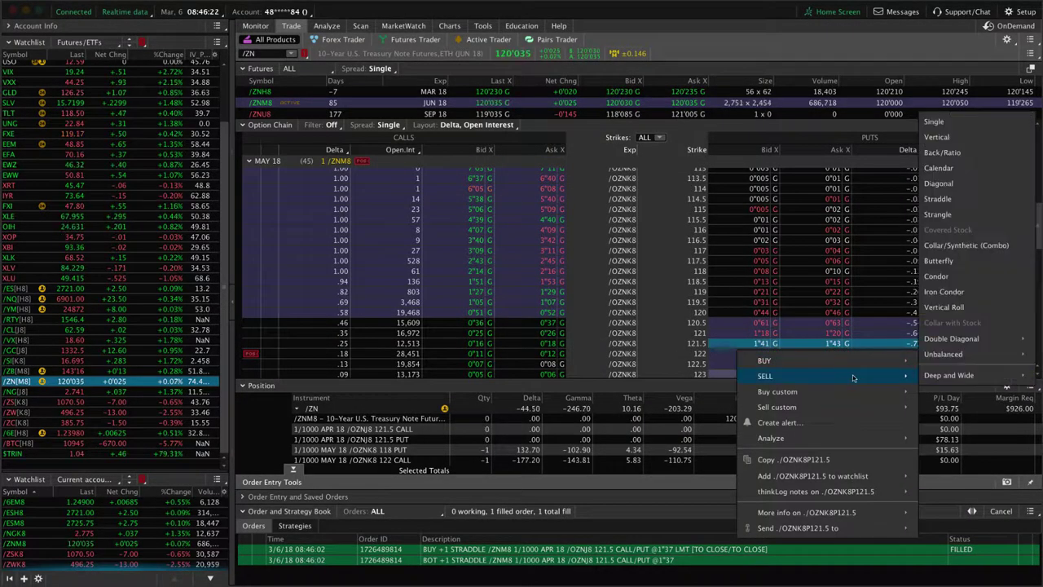
click(947, 204)
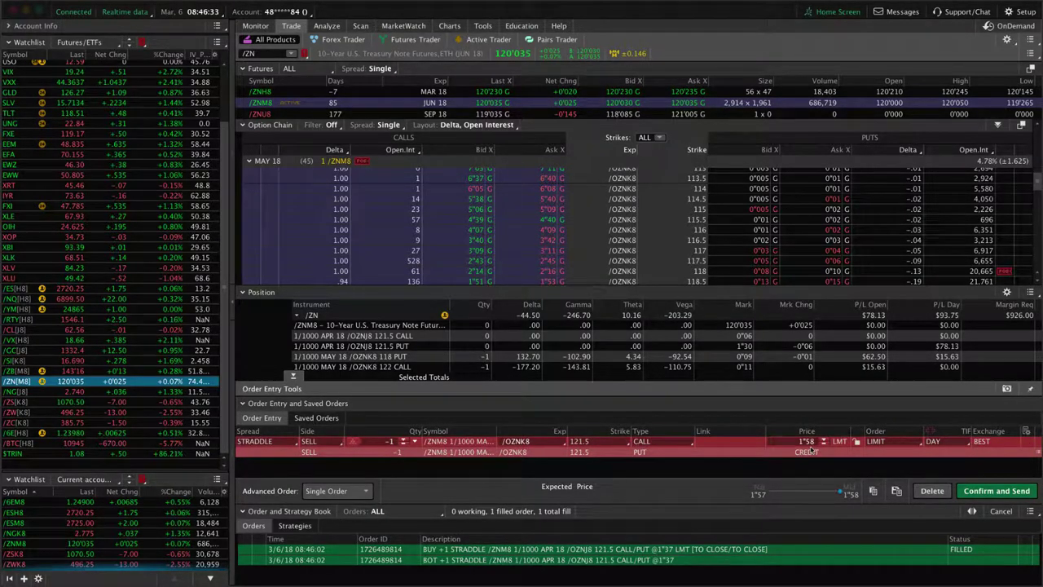
- Review the recent order messages and send the May 121.5 straddle sell order at a 1"58 limit credit
scroll(812, 449, up, 1)
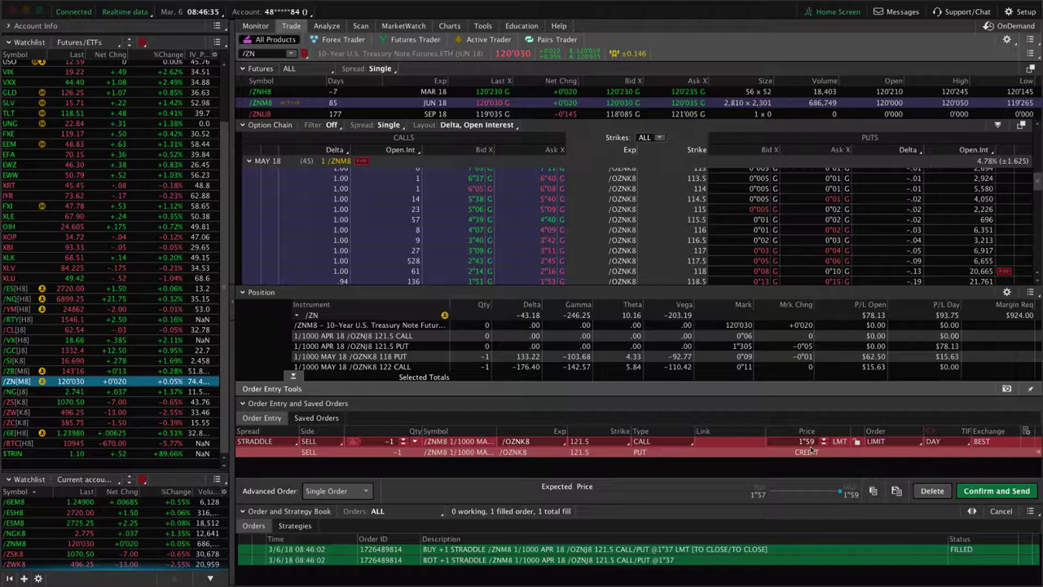
click(901, 12)
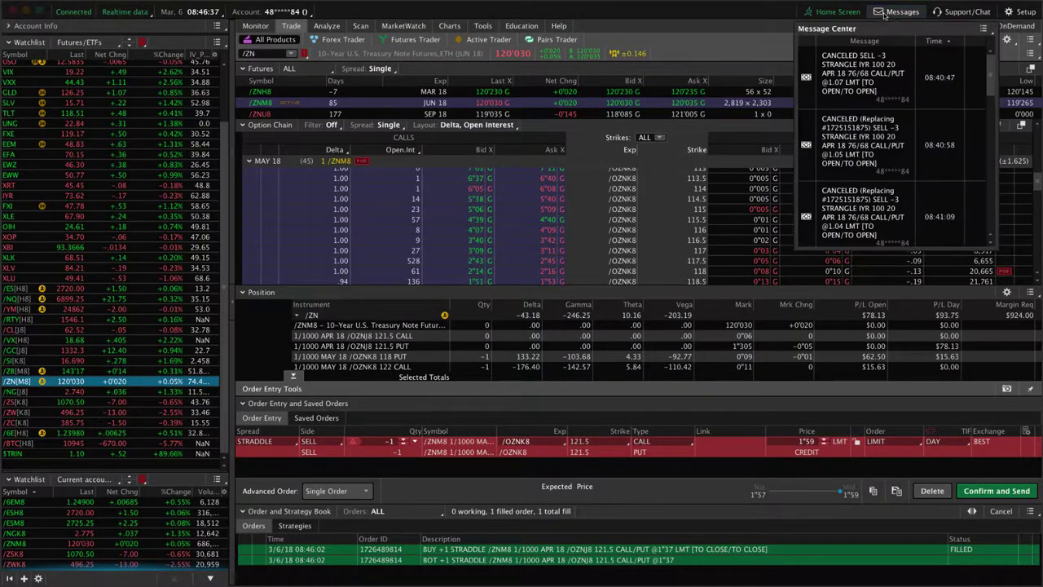
scroll(887, 152, down, 5)
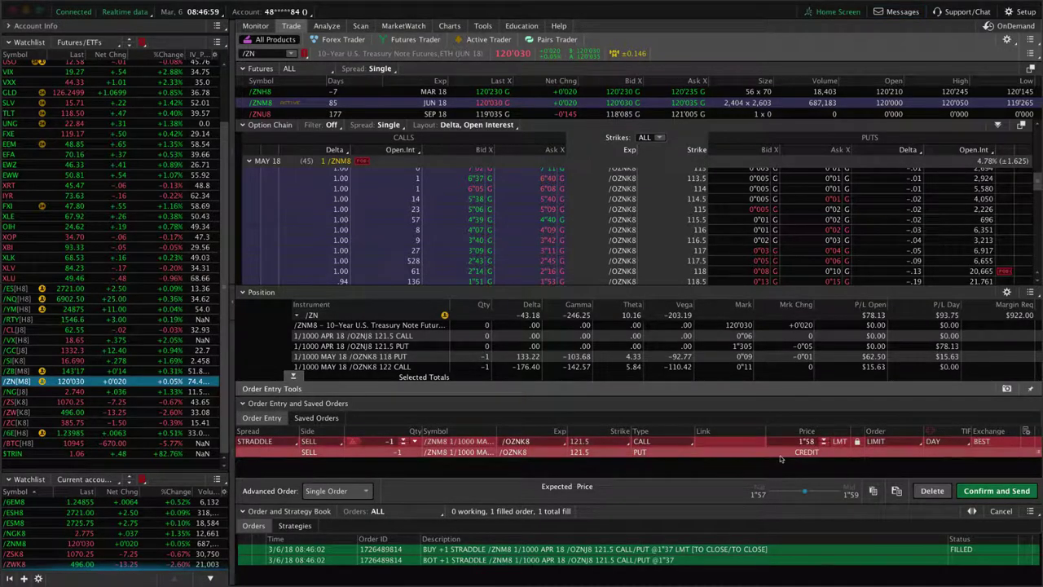
click(975, 494)
click(992, 486)
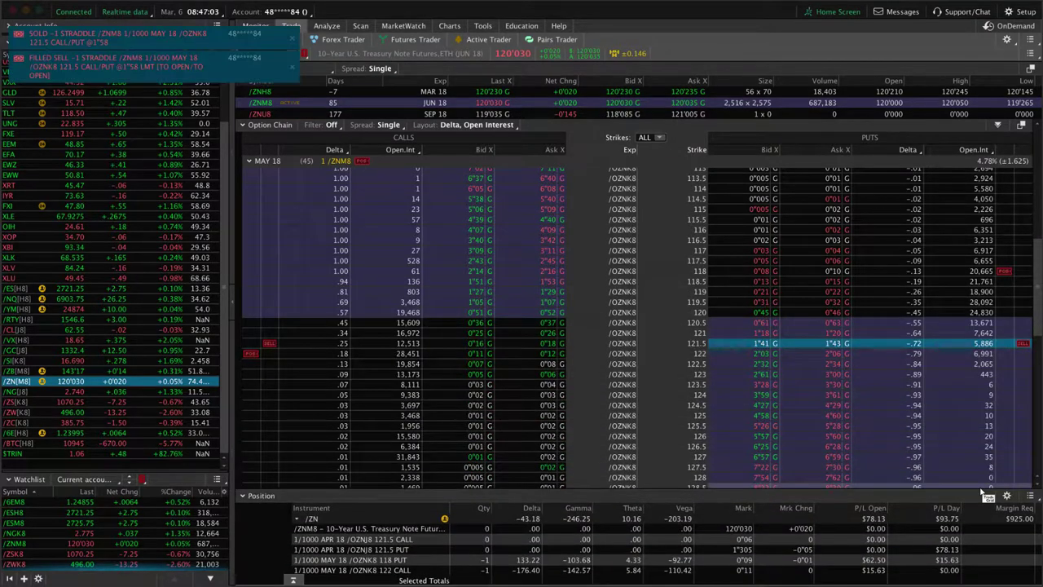
- Open the /ZN risk profile, enlarge the positions list, and exclude the closed April 121.5 call and put from the analysis
click(329, 26)
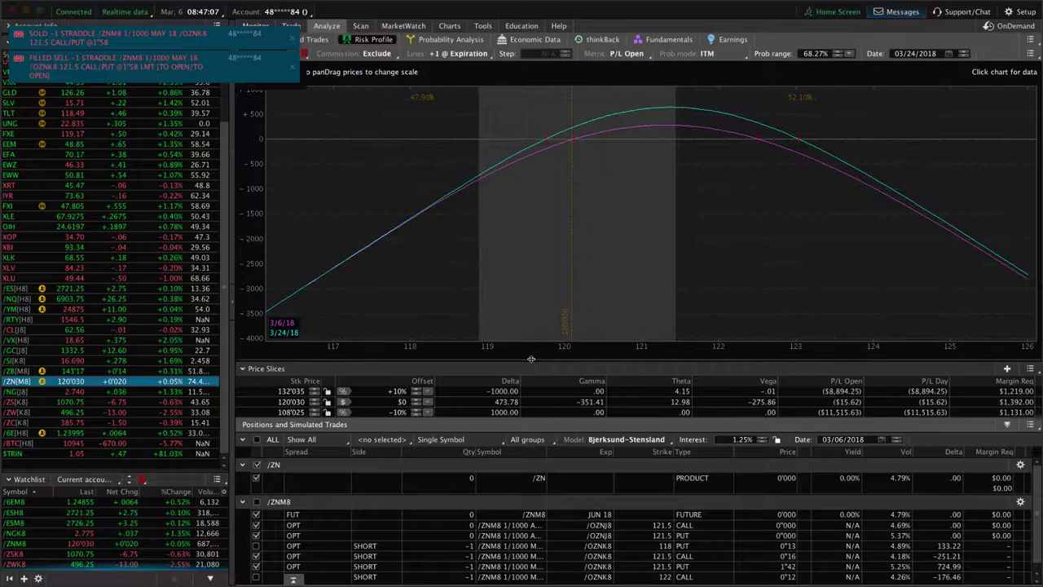
drag(531, 359, 530, 301)
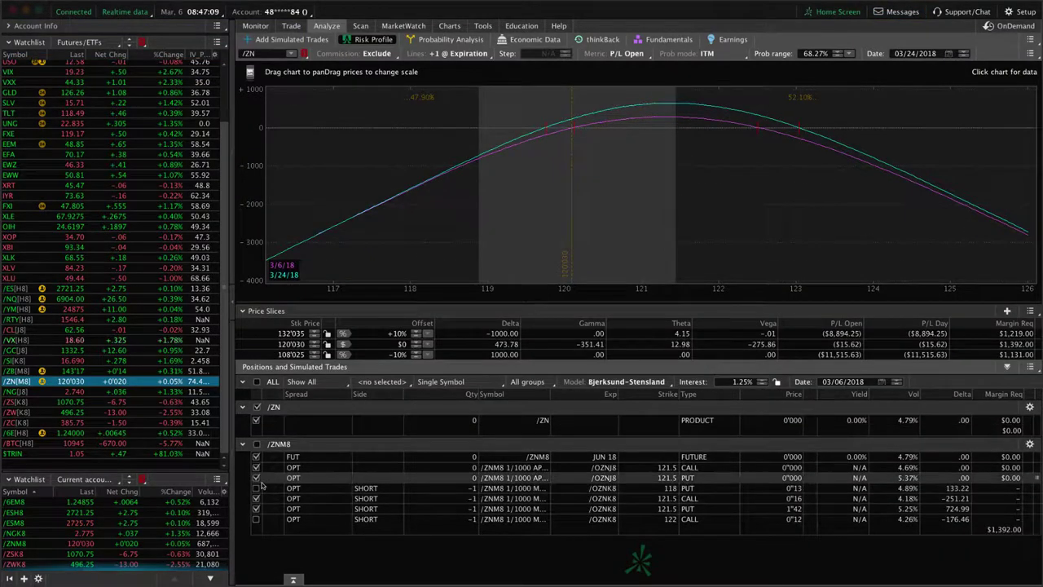
click(256, 467)
click(256, 478)
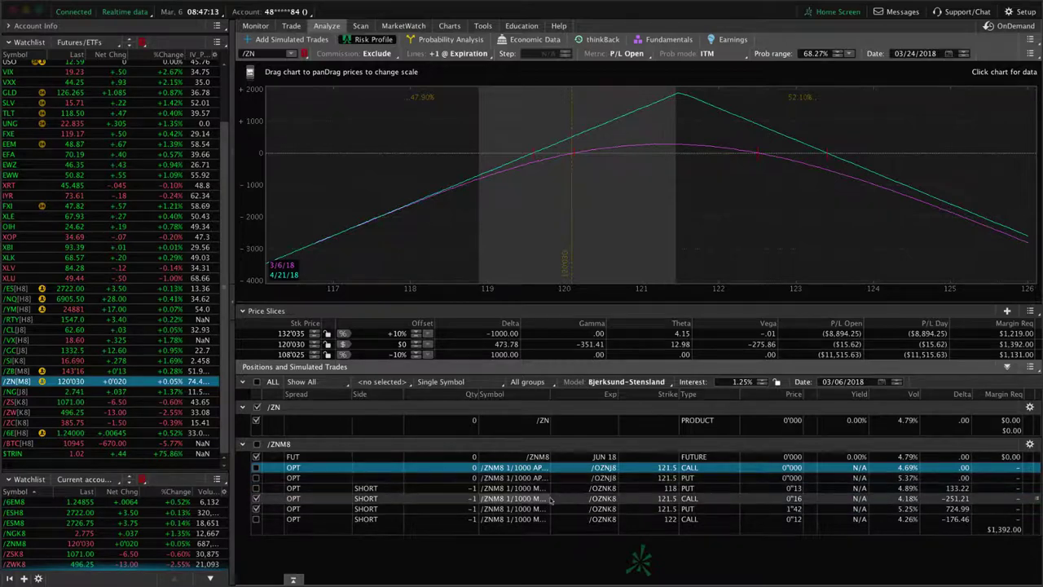
- Examine the May 121.5 straddle's profit curve around its peak, check the /ZN daily price chart, and return to the risk analysis
drag(642, 292, 523, 262)
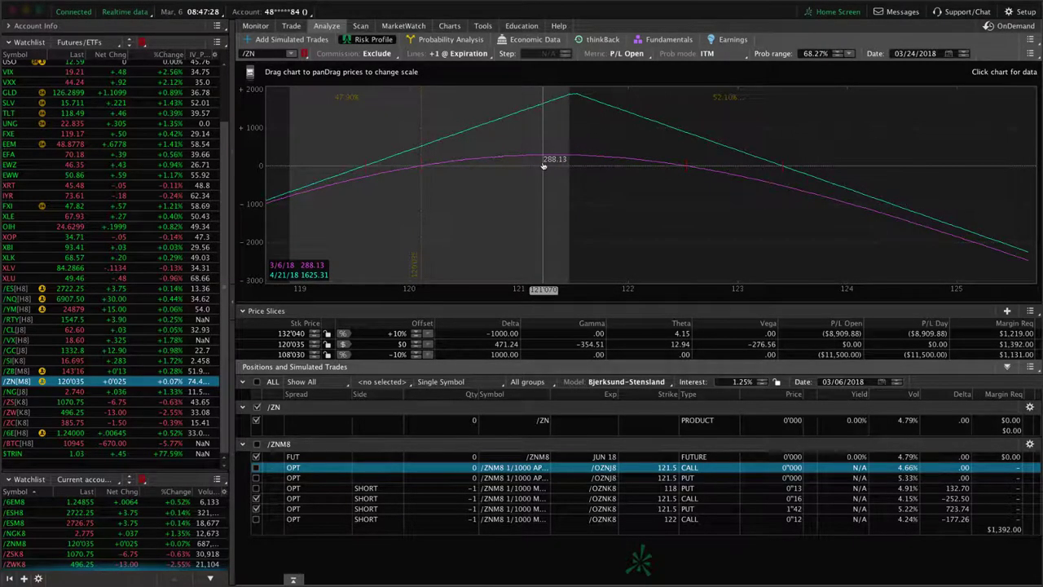
click(449, 26)
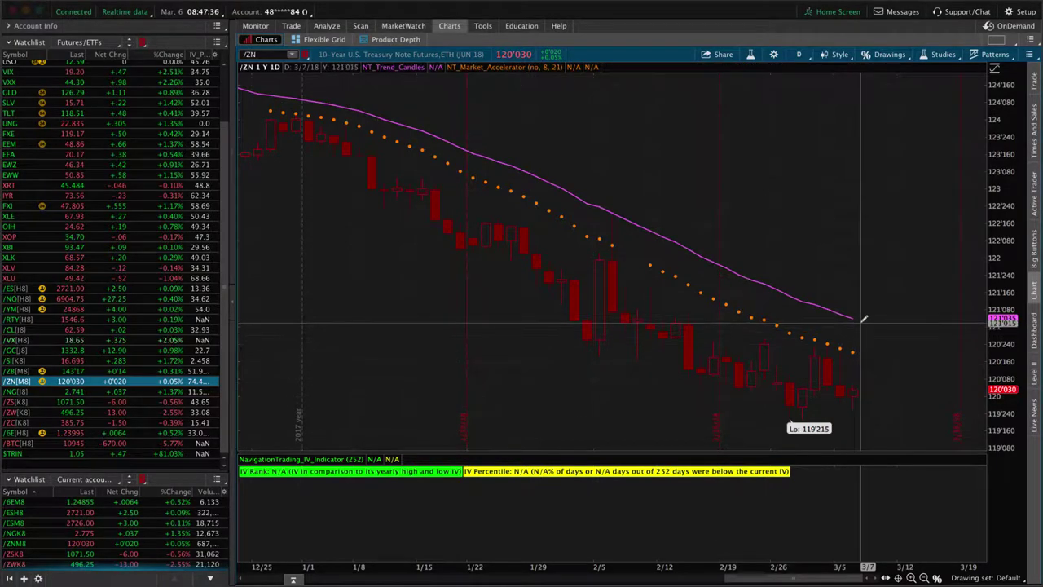
click(327, 25)
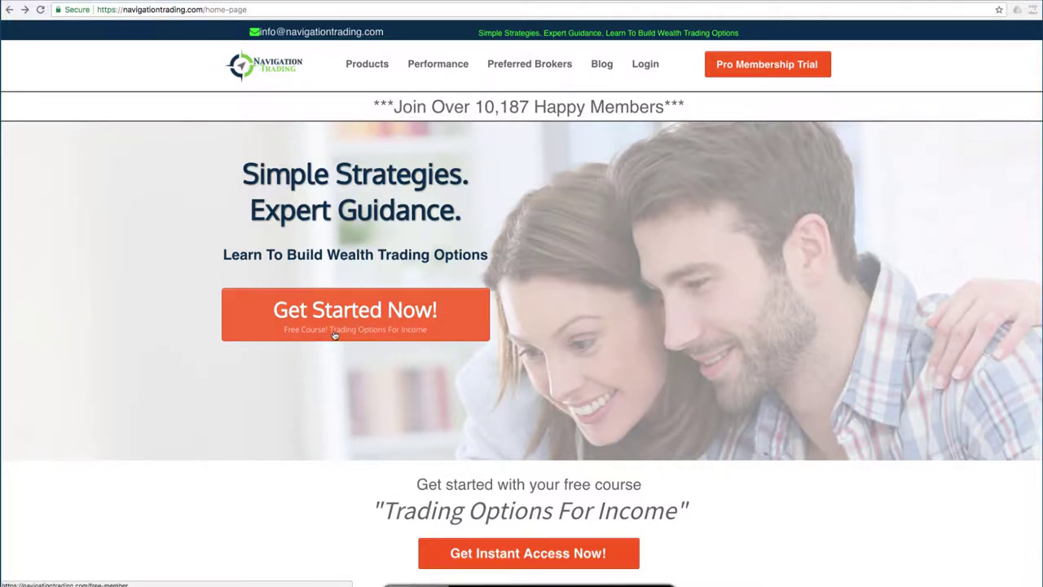
- Review the free course "Trading Options For Income" and its two bonuses on the navigationtrading.com home page in the browser
scroll(285, 328, down, 5)
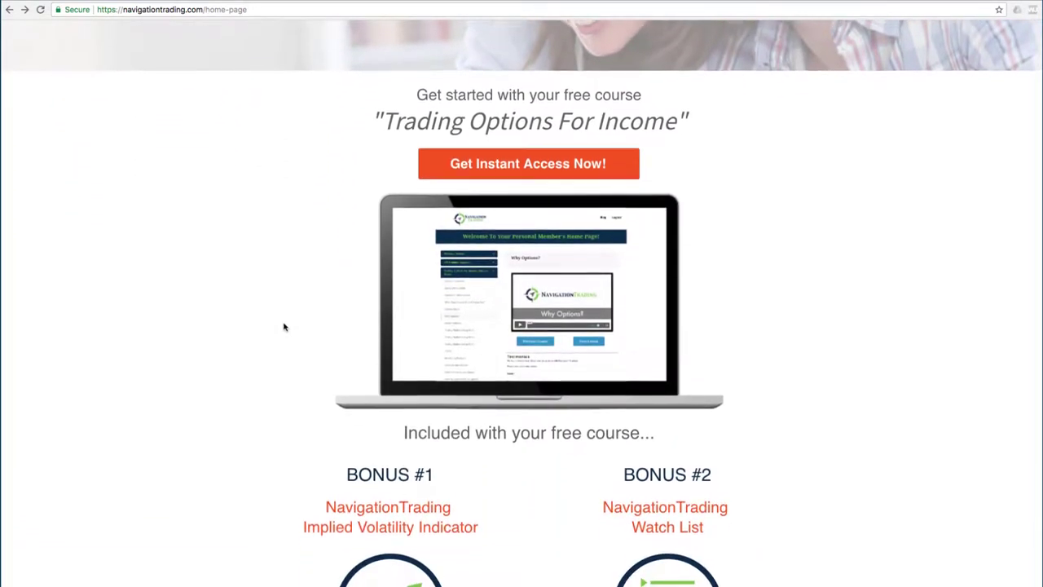
scroll(285, 327, down, 1)
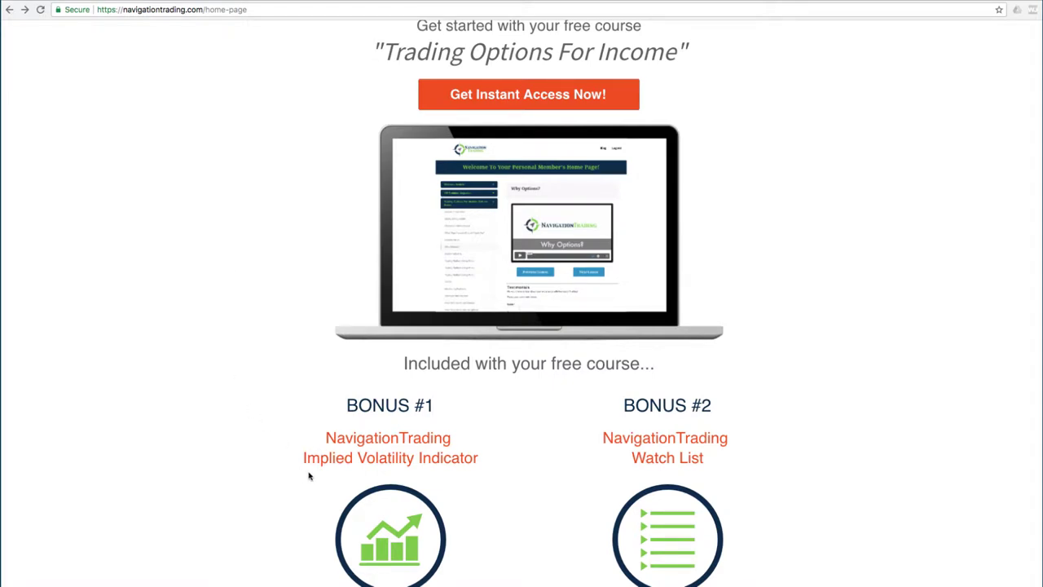
scroll(531, 492, down, 2)
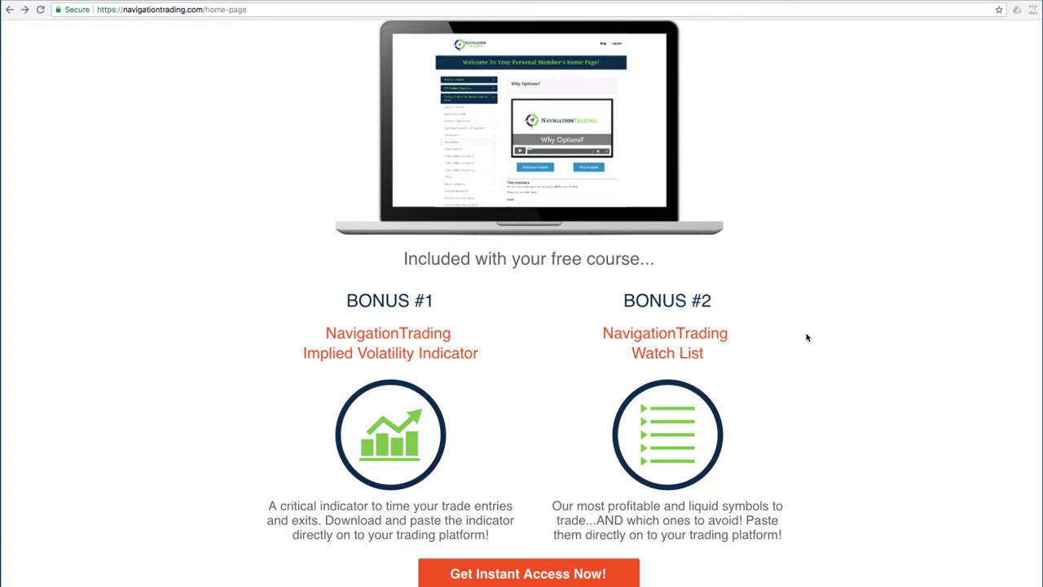
scroll(806, 338, up, 10)
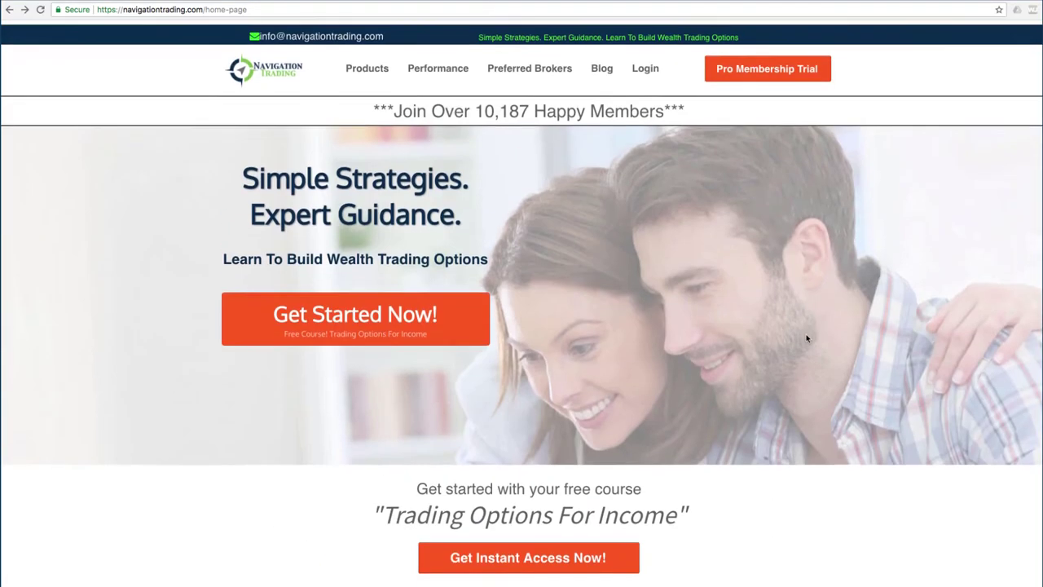